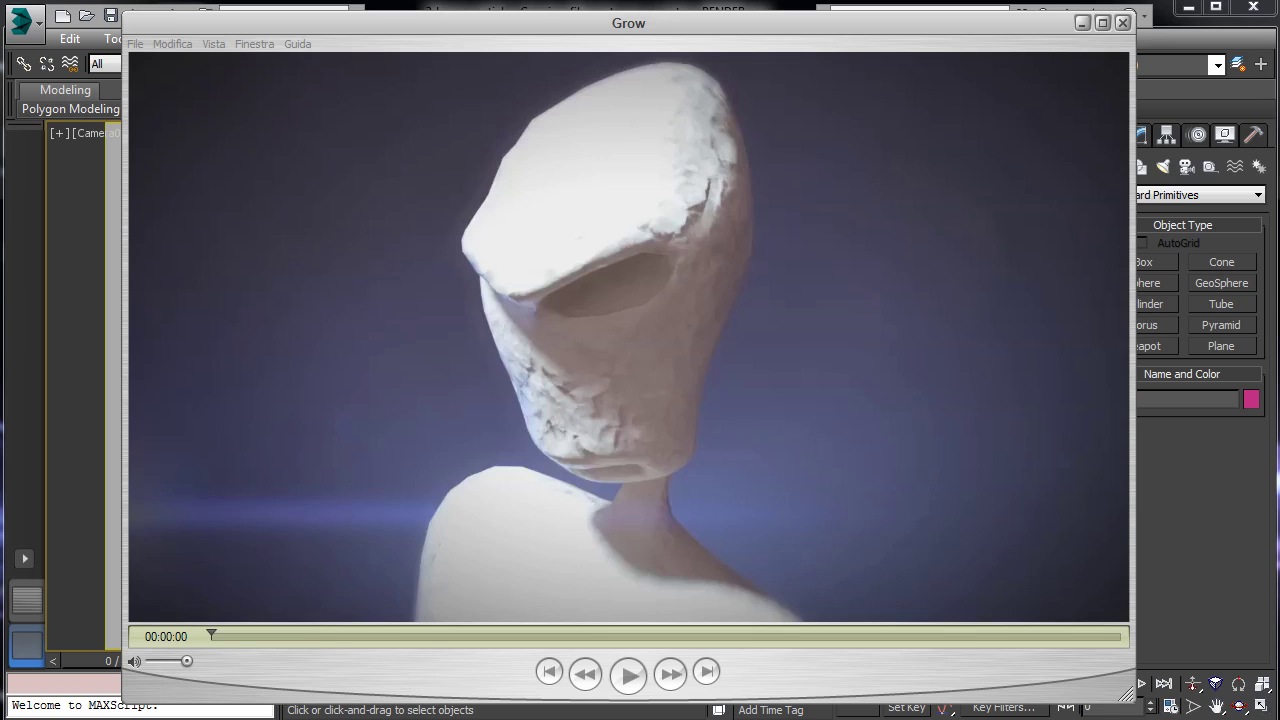
# - Drag the Grow video window into place near the top of the screen
pyautogui.moveTo(633, 37); pyautogui.dragTo(649, 51)
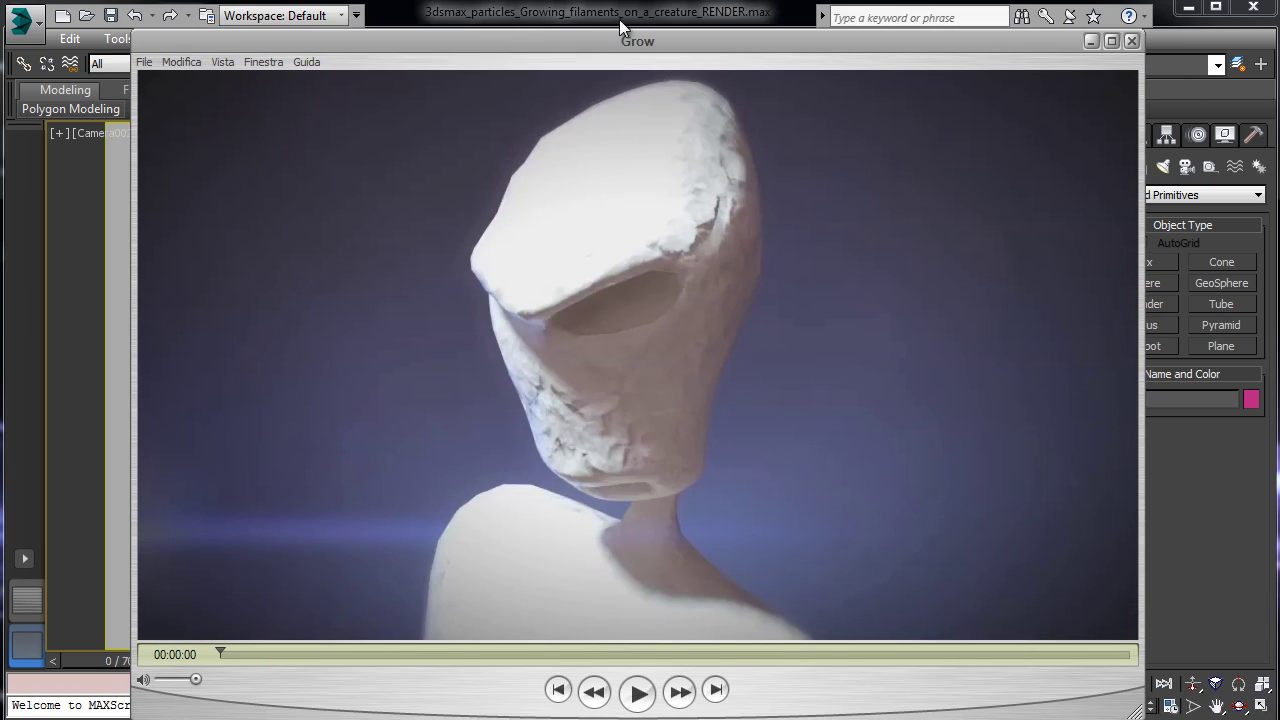
pyautogui.moveTo(720, 40)
pyautogui.mouseDown()
pyautogui.moveTo(727, 19)
pyautogui.moveTo(710, 20)
pyautogui.mouseUp()
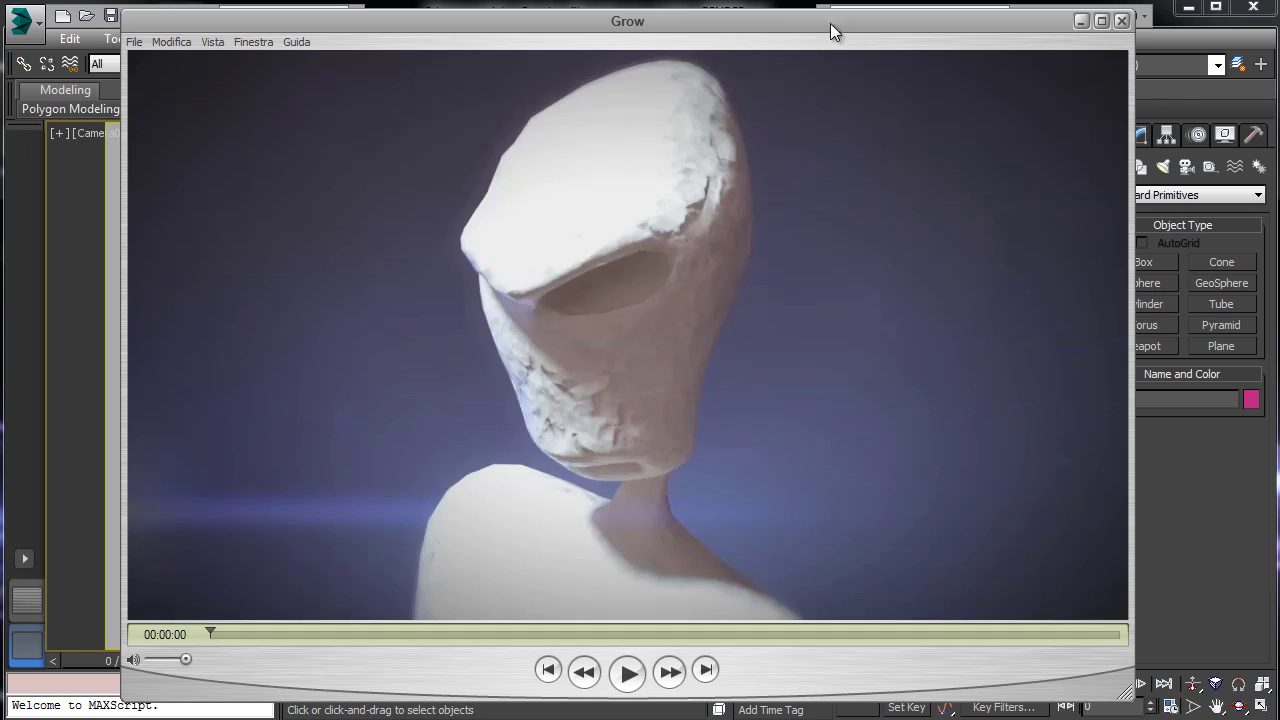
pyautogui.moveTo(777, 25); pyautogui.dragTo(785, 22)
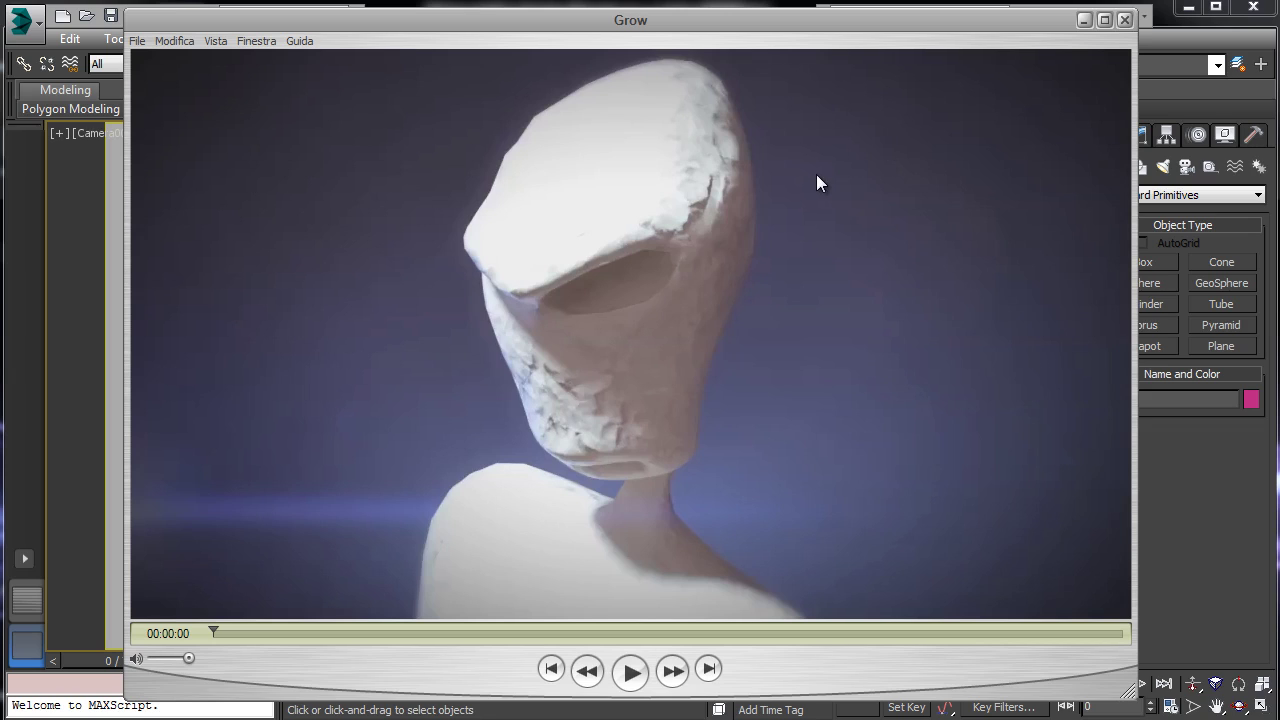
# - Play the Grow render, scrub to about 00:00:15 and 00:00:19, then minimize the player
pyautogui.click(630, 672)
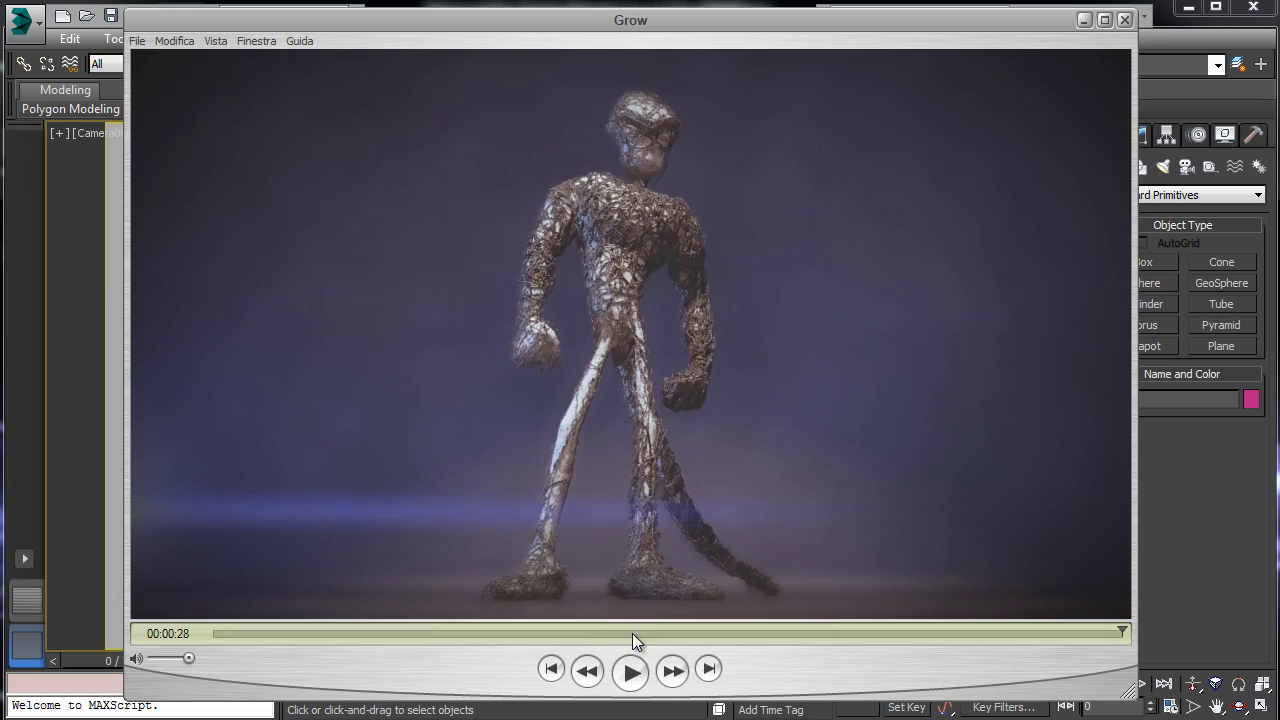
pyautogui.moveTo(632, 633); pyautogui.dragTo(605, 604)
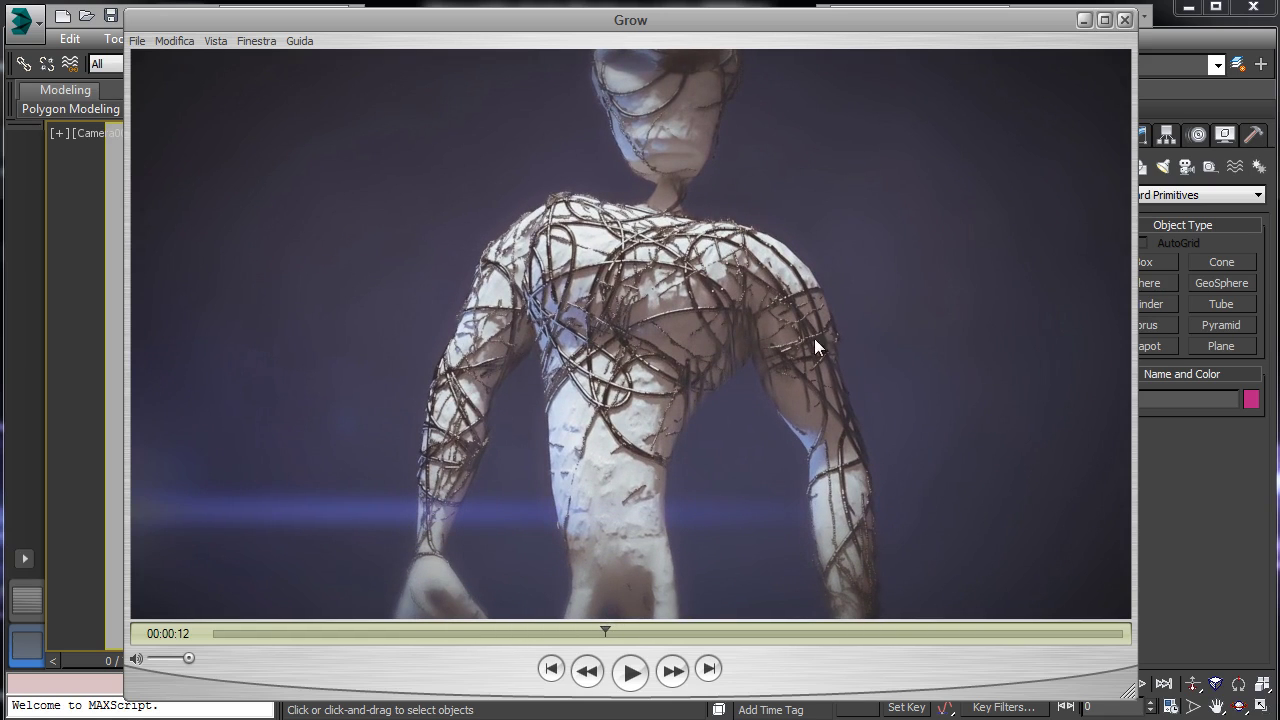
pyautogui.moveTo(618, 632); pyautogui.dragTo(1116, 630)
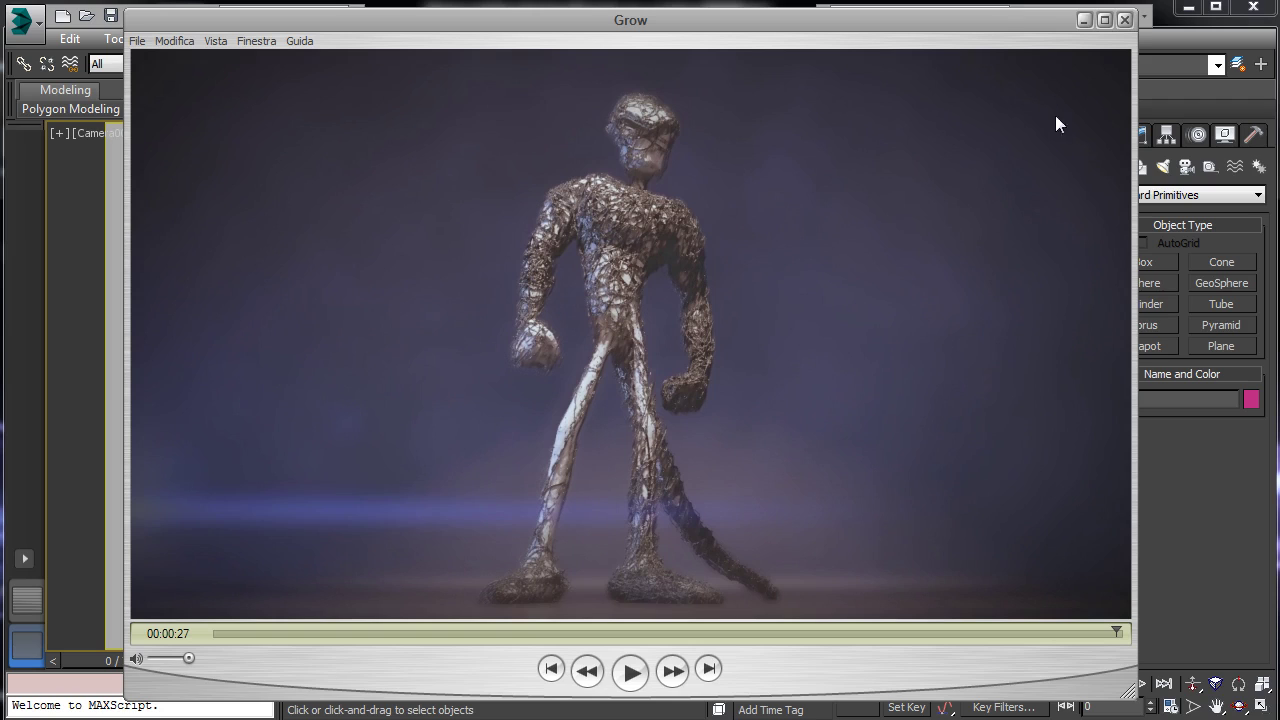
pyautogui.click(1082, 21)
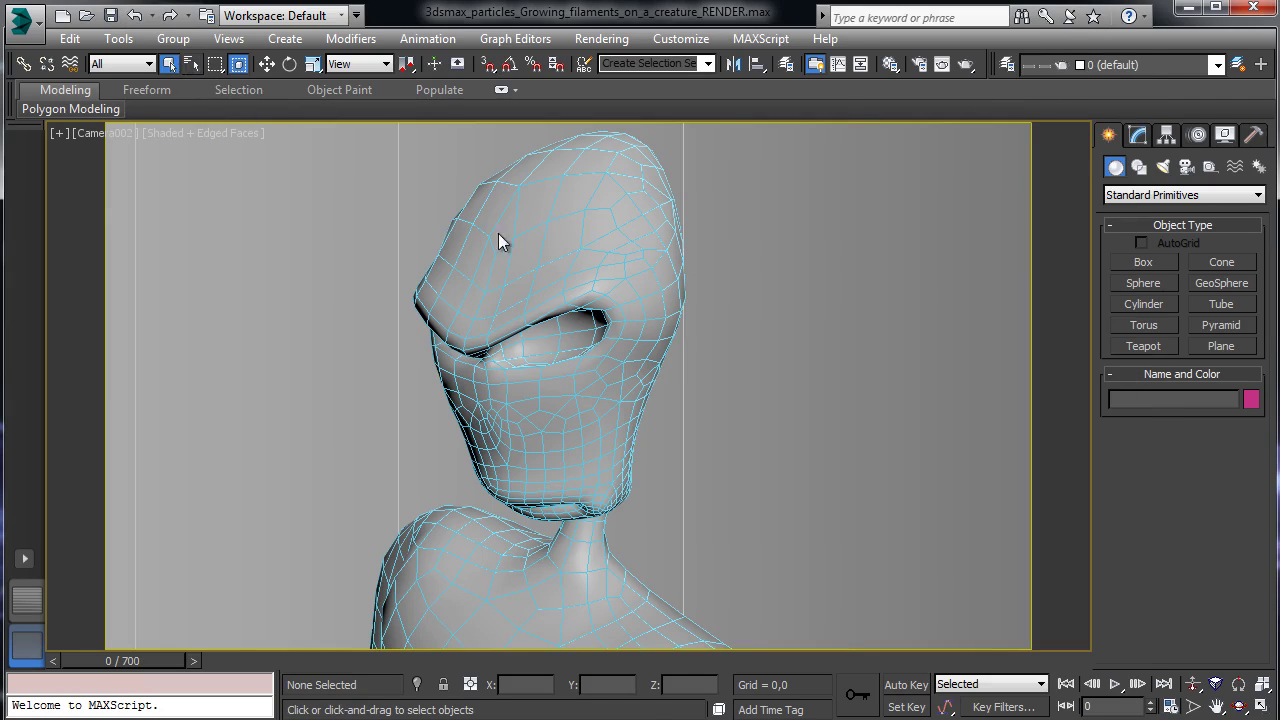
# - Select PF_Growing under PF Engine001 and open its flow in Particle View
pyautogui.press('h')
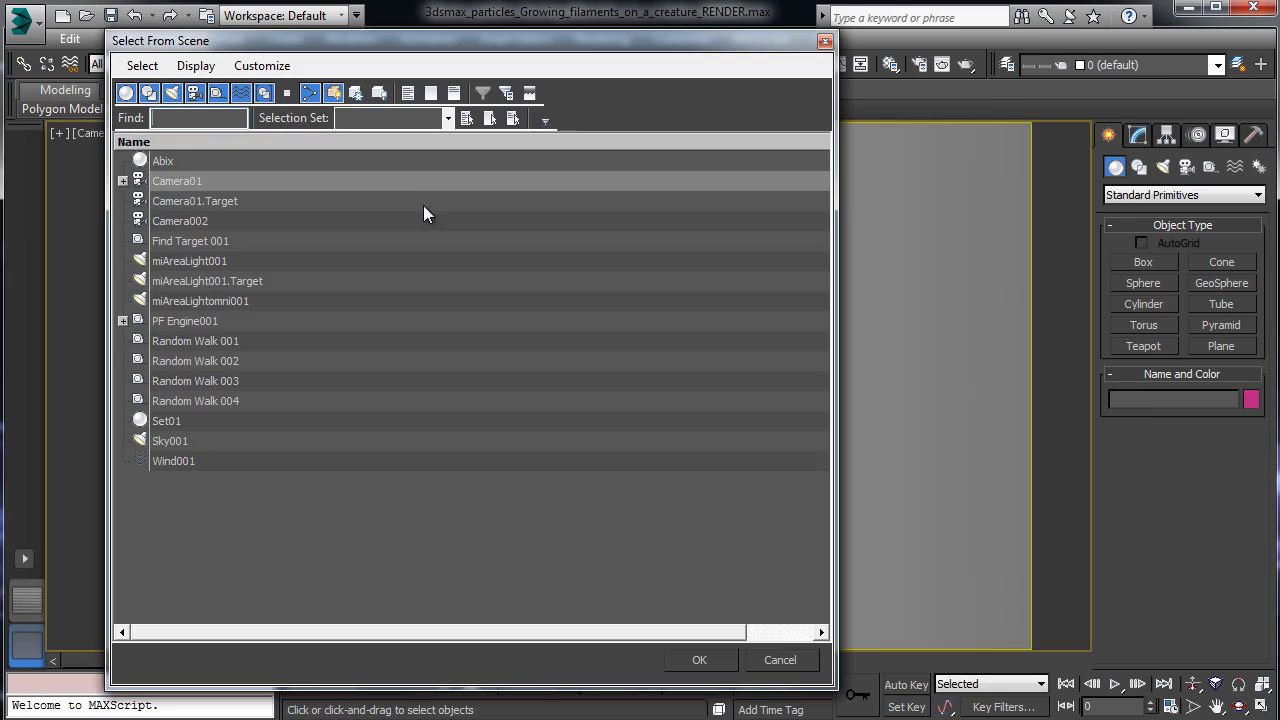
pyautogui.click(122, 321)
pyautogui.click(209, 341)
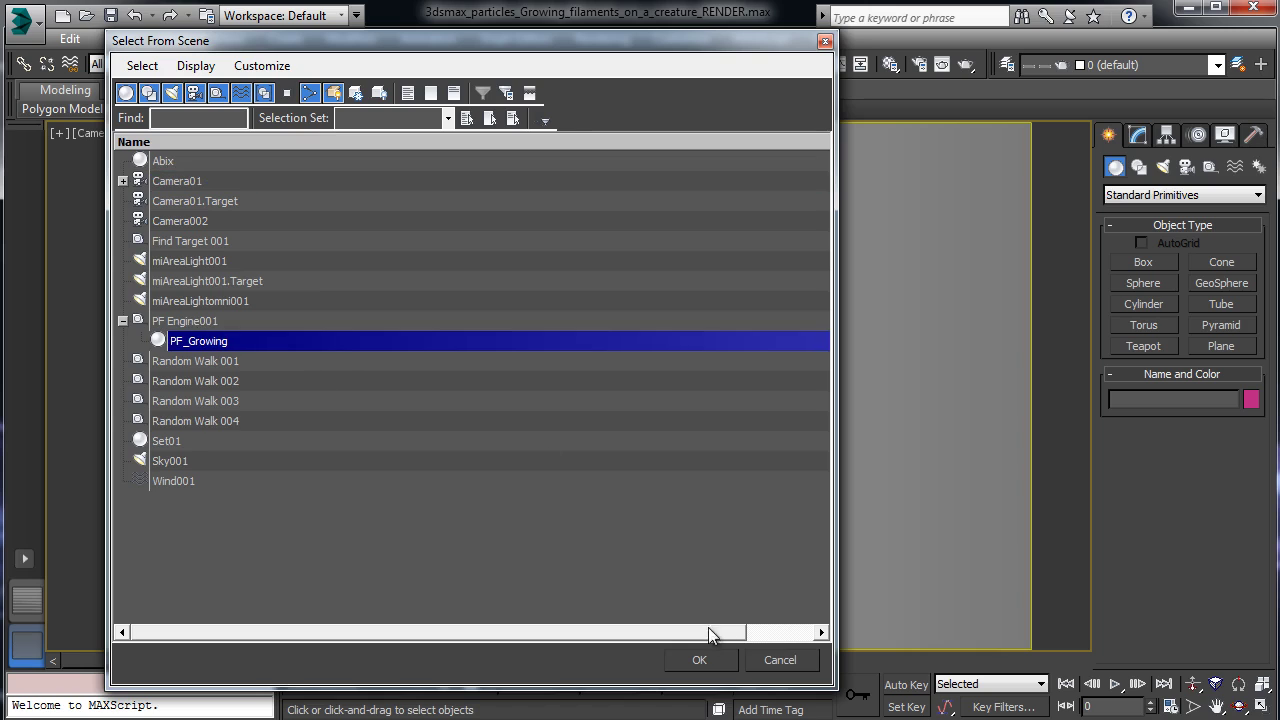
pyautogui.click(706, 659)
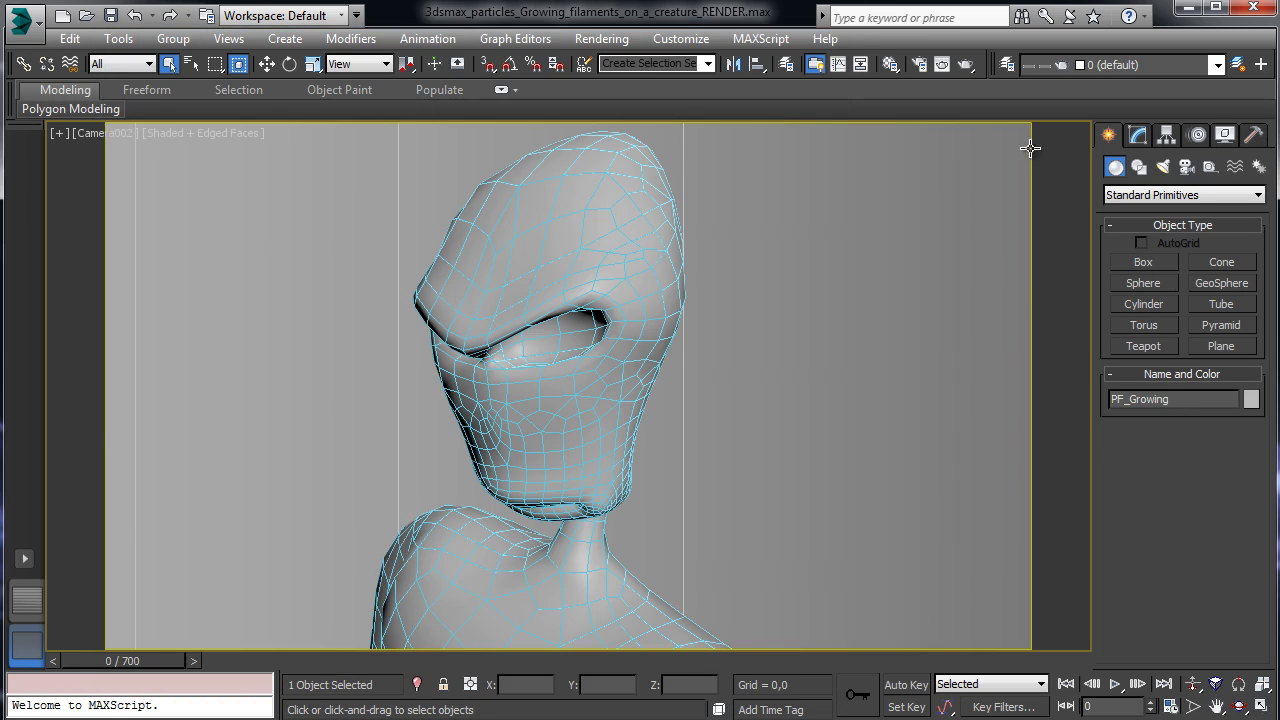
pyautogui.click(1137, 140)
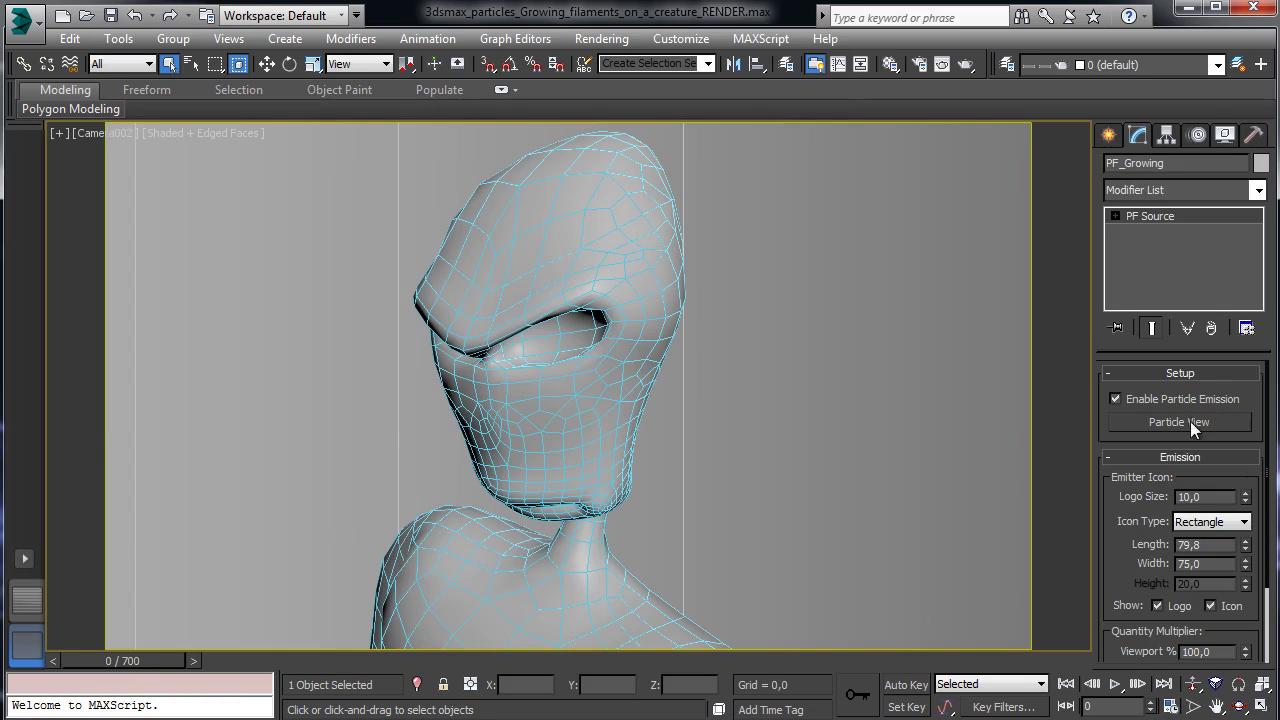
pyautogui.press('6')
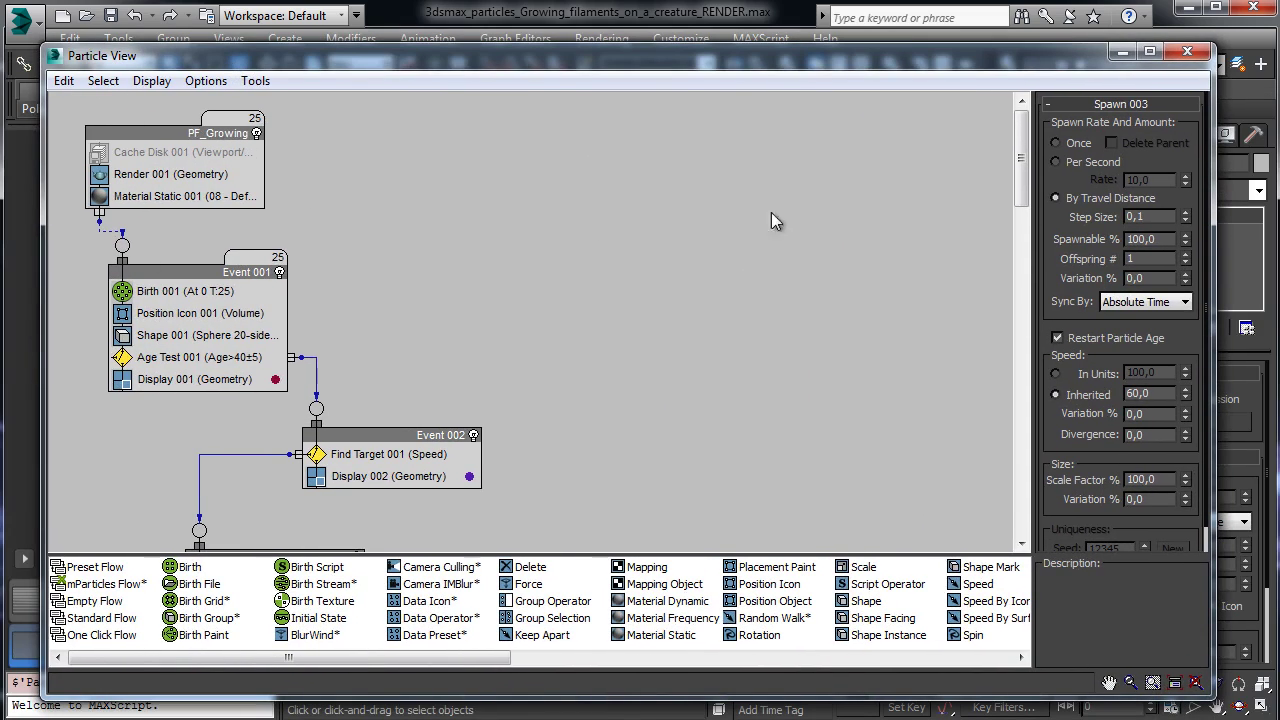
pyautogui.moveTo(1020, 152); pyautogui.dragTo(1040, 128)
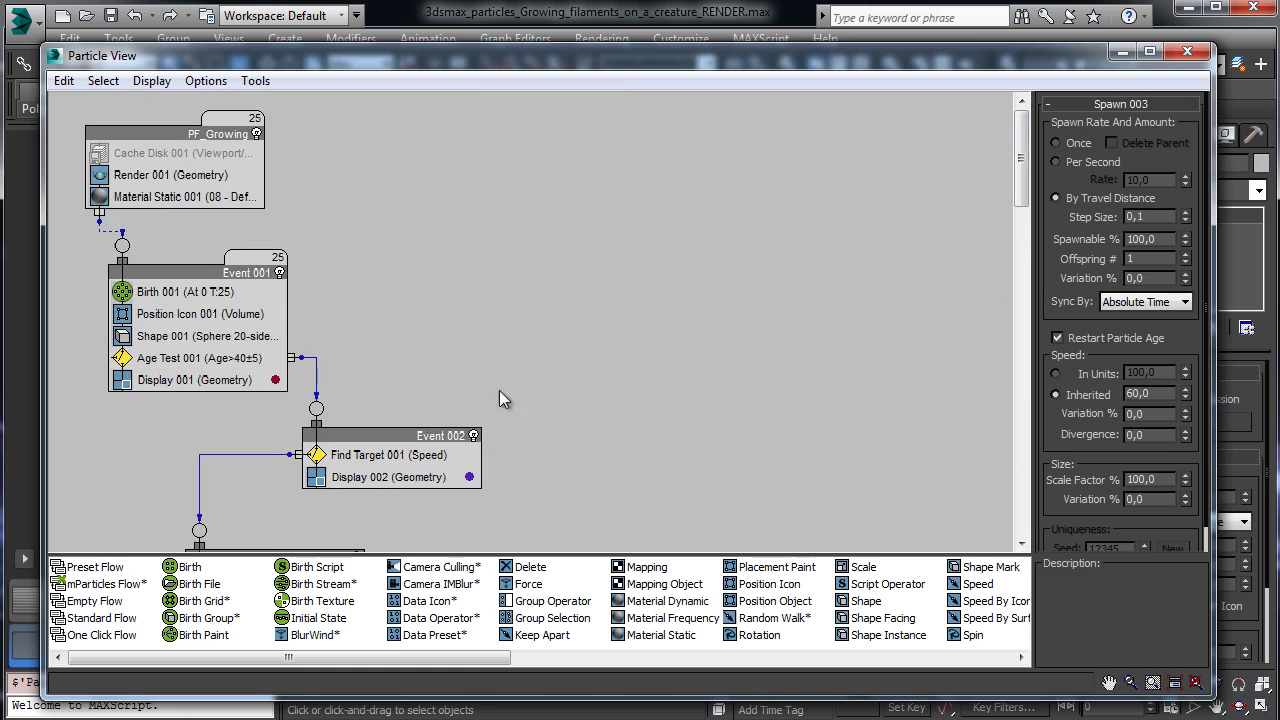
pyautogui.moveTo(1021, 152); pyautogui.dragTo(1021, 207)
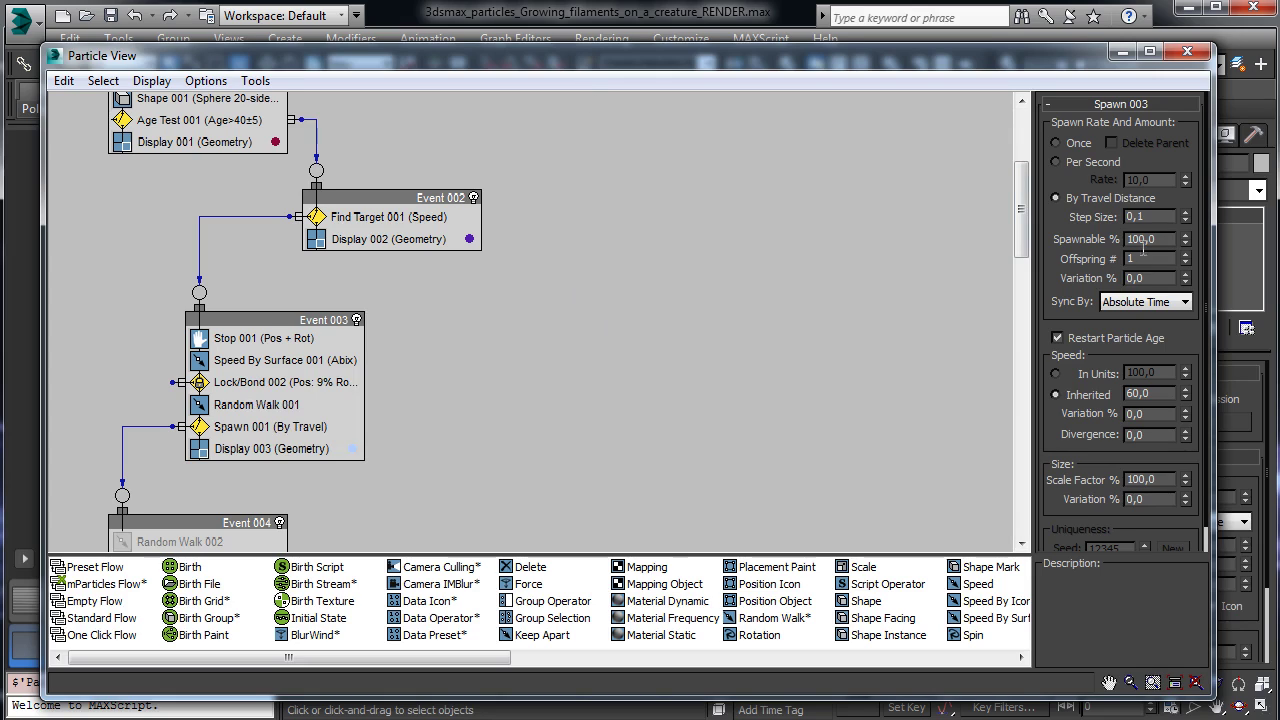
pyautogui.moveTo(1021, 240); pyautogui.dragTo(1021, 189)
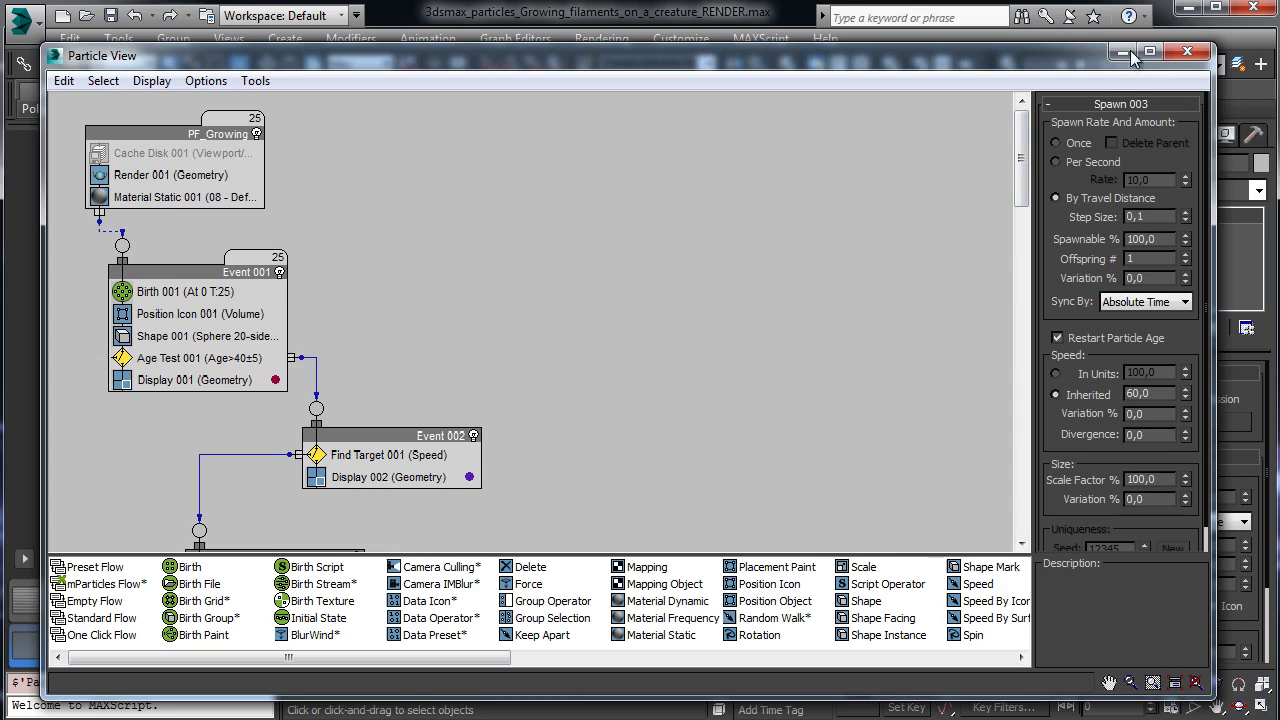
# - Change the Birth 001 Amount from 25 to 4 particles
pyautogui.click(210, 292)
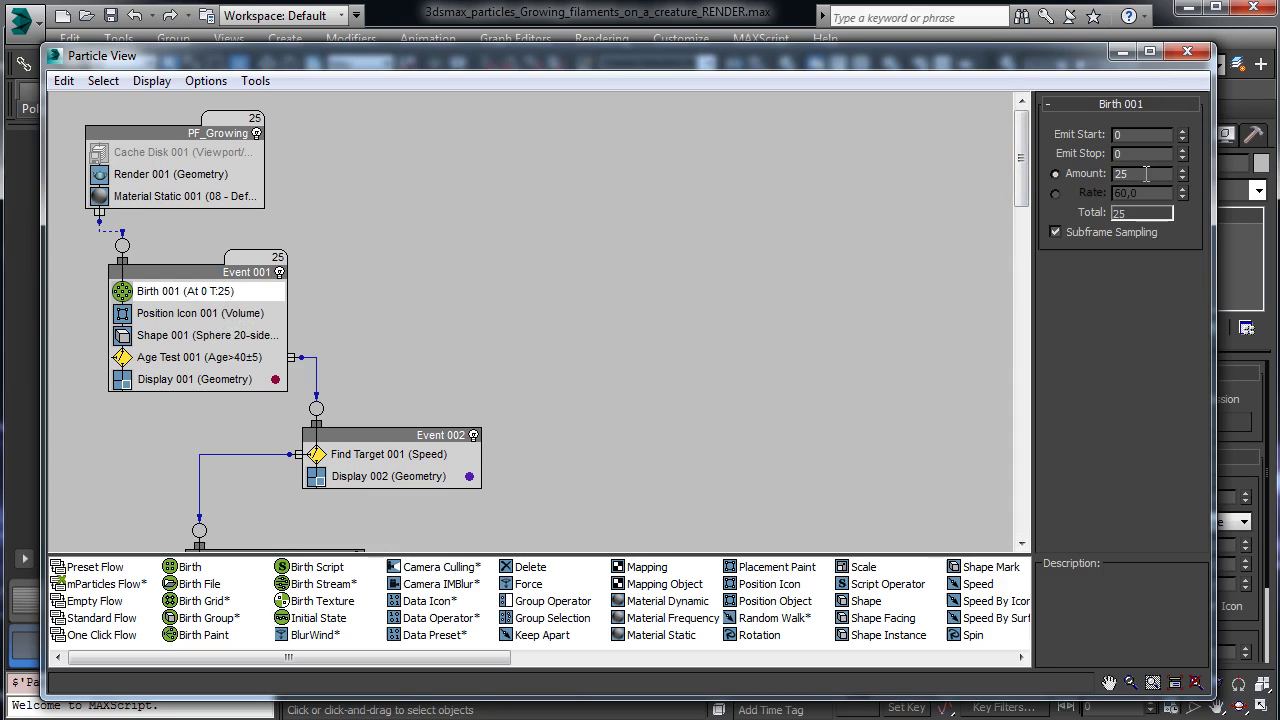
pyautogui.doubleClick(1146, 174)
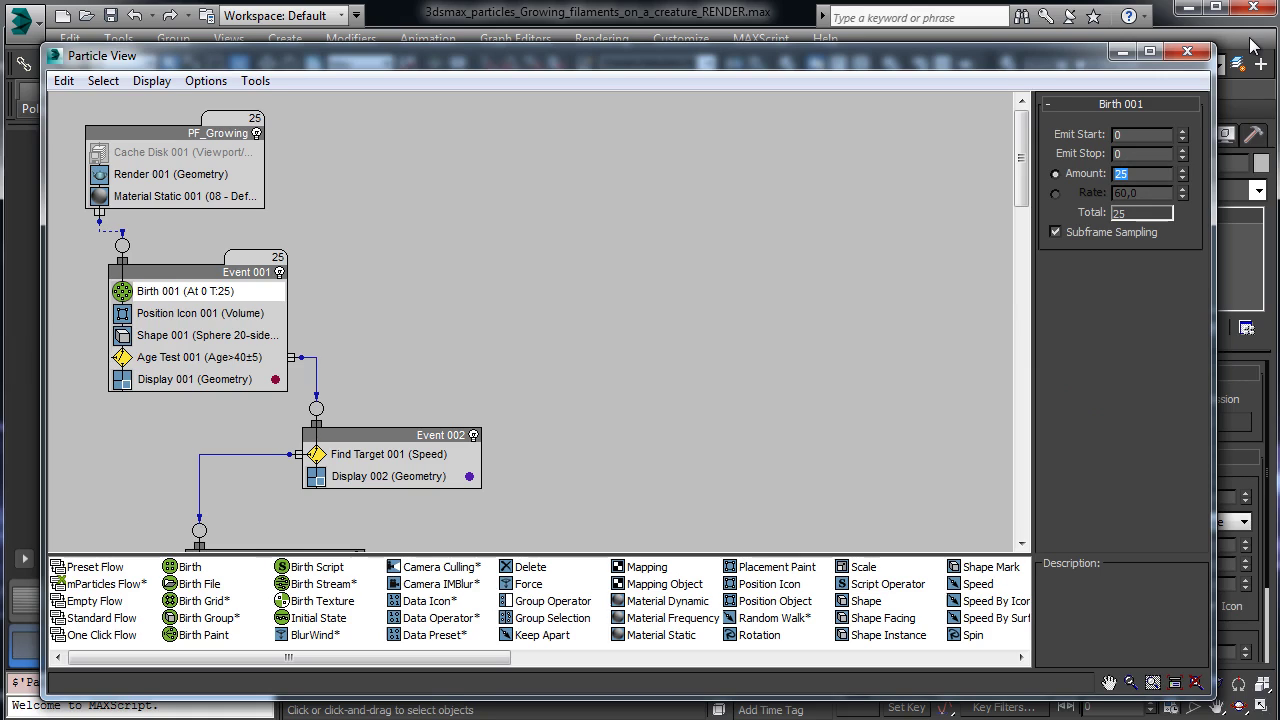
pyautogui.write('4')
pyautogui.press('Return')
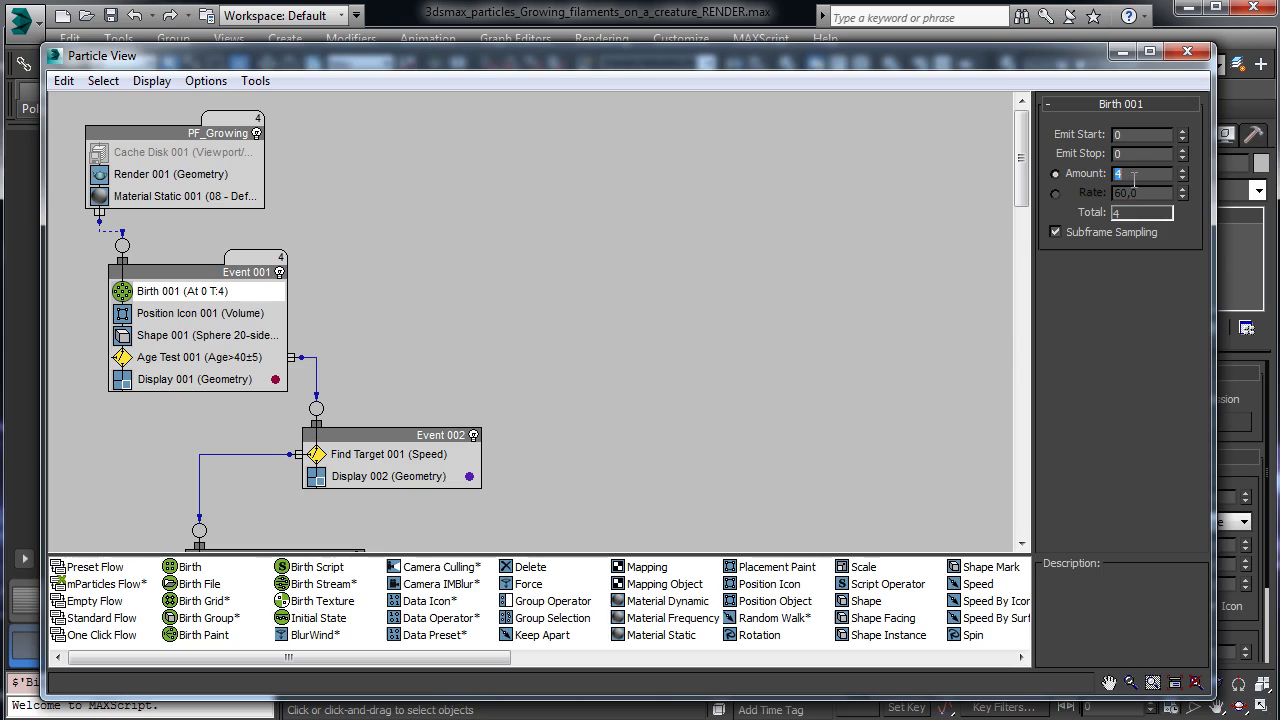
# - Close Particle View and move the timeline to frame 328 to watch the filaments grow
pyautogui.click(1187, 51)
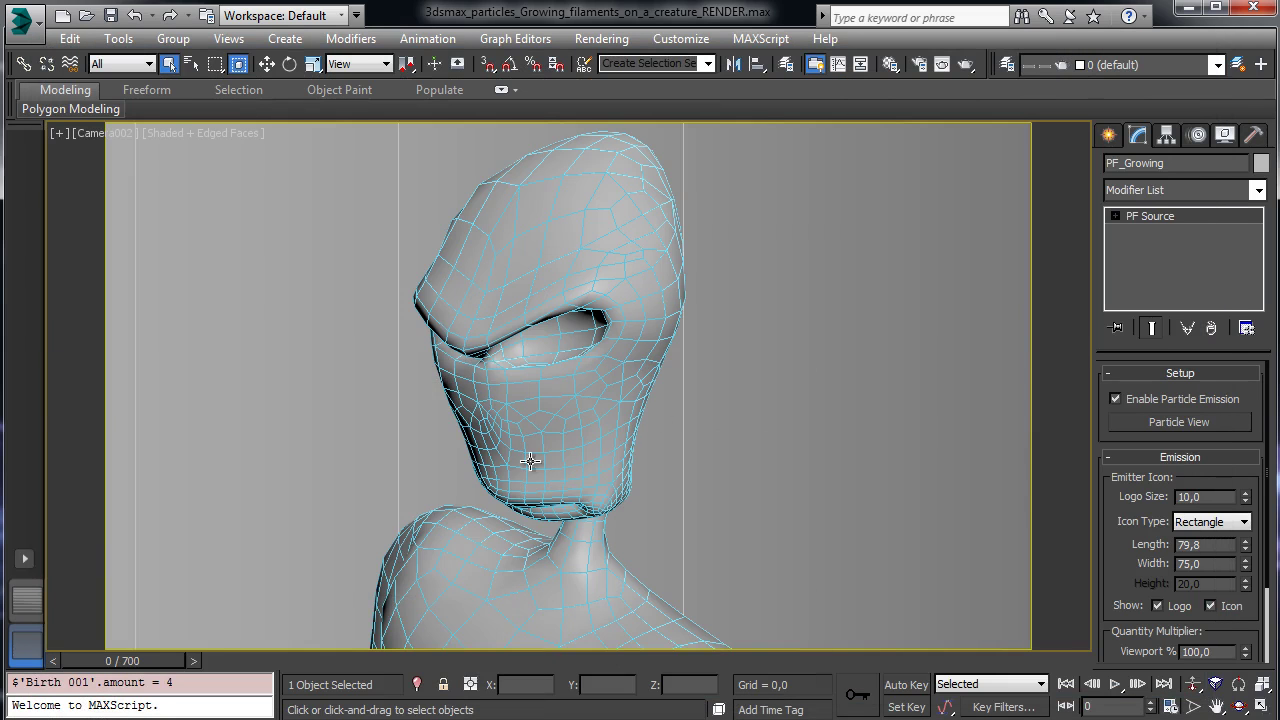
pyautogui.moveTo(181, 662); pyautogui.dragTo(503, 667)
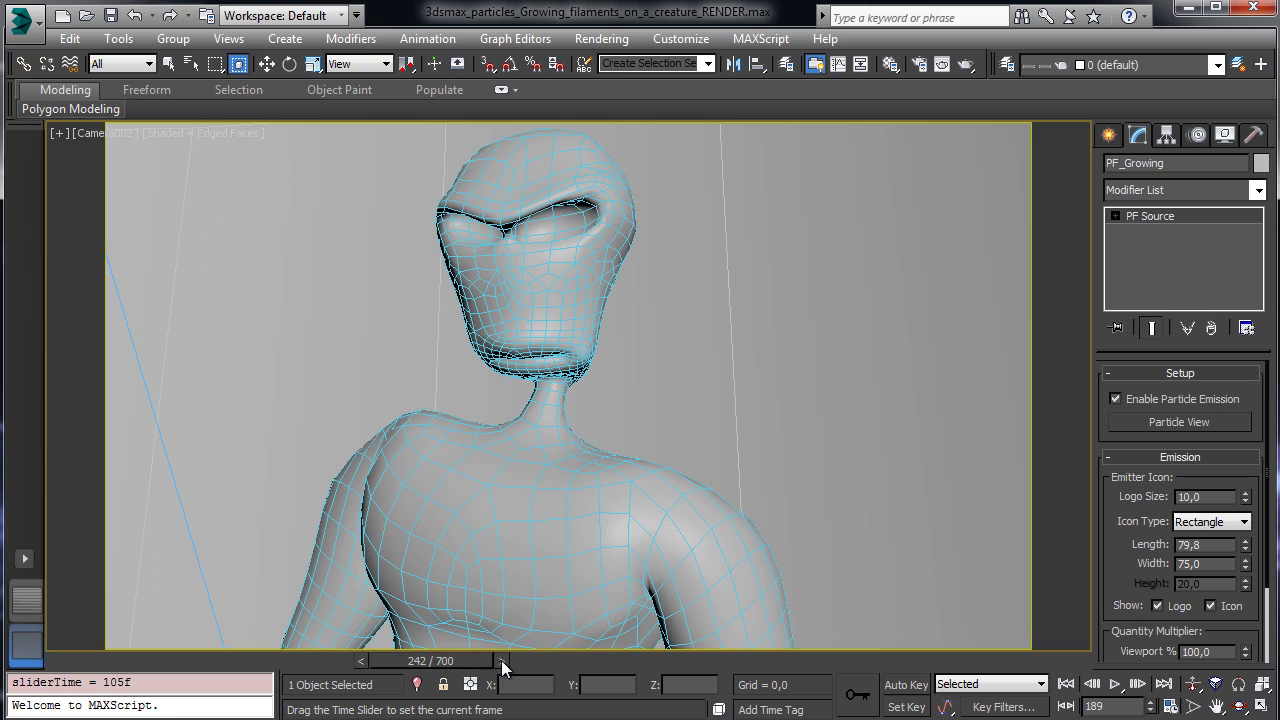
pyautogui.click(566, 657)
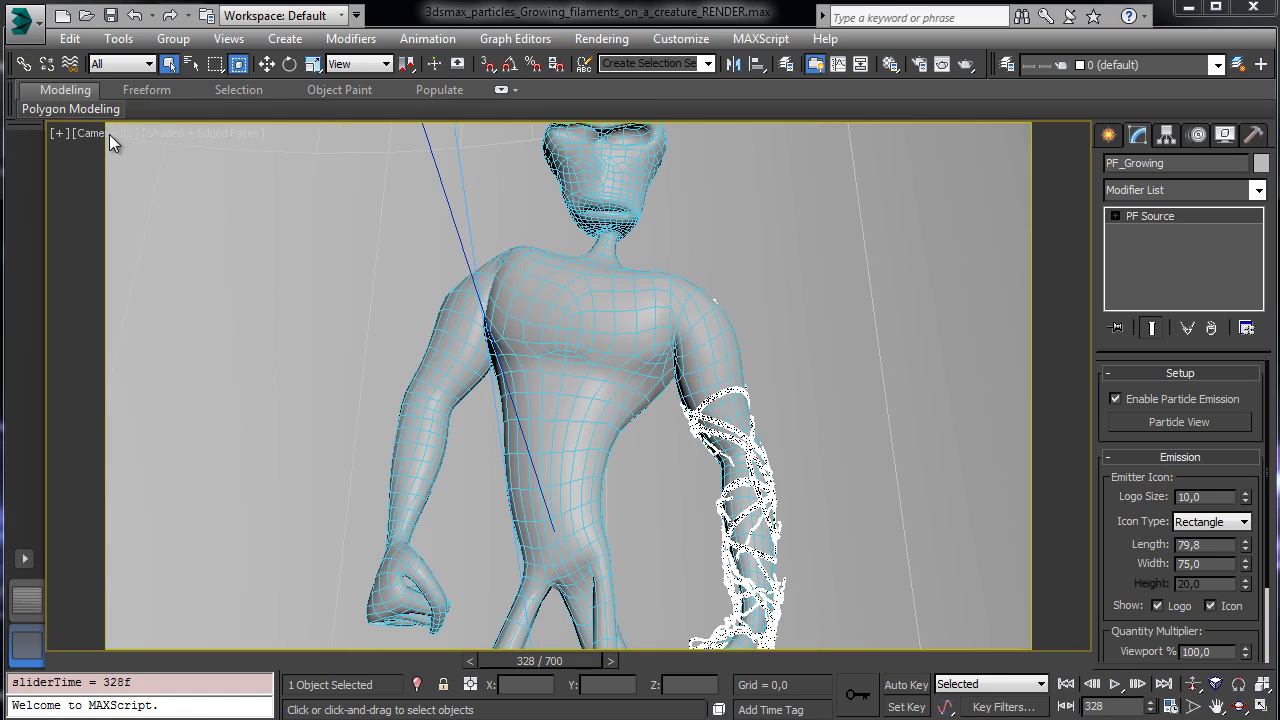
# - Switch the viewport to Camera01 and render the frame with Shift+Q
pyautogui.click(109, 134)
pyautogui.moveTo(232, 160)
pyautogui.click(484, 186)
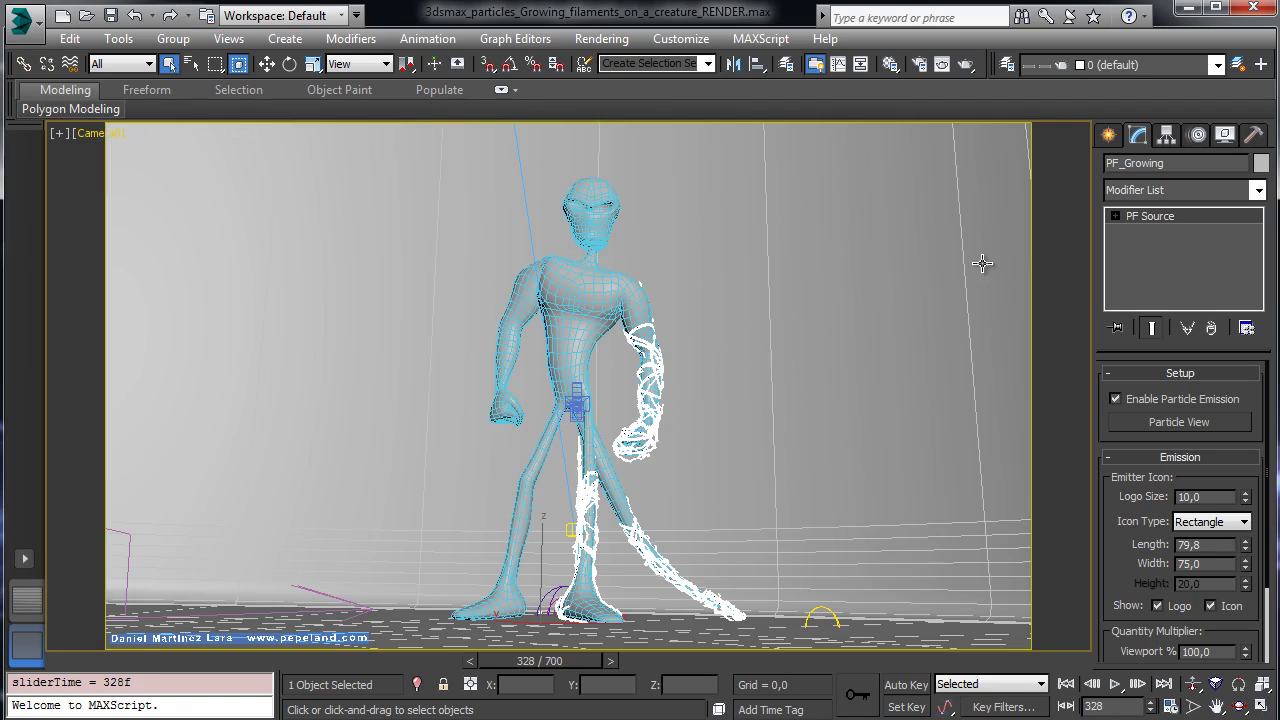
pyautogui.hotkey('shift', 'q')
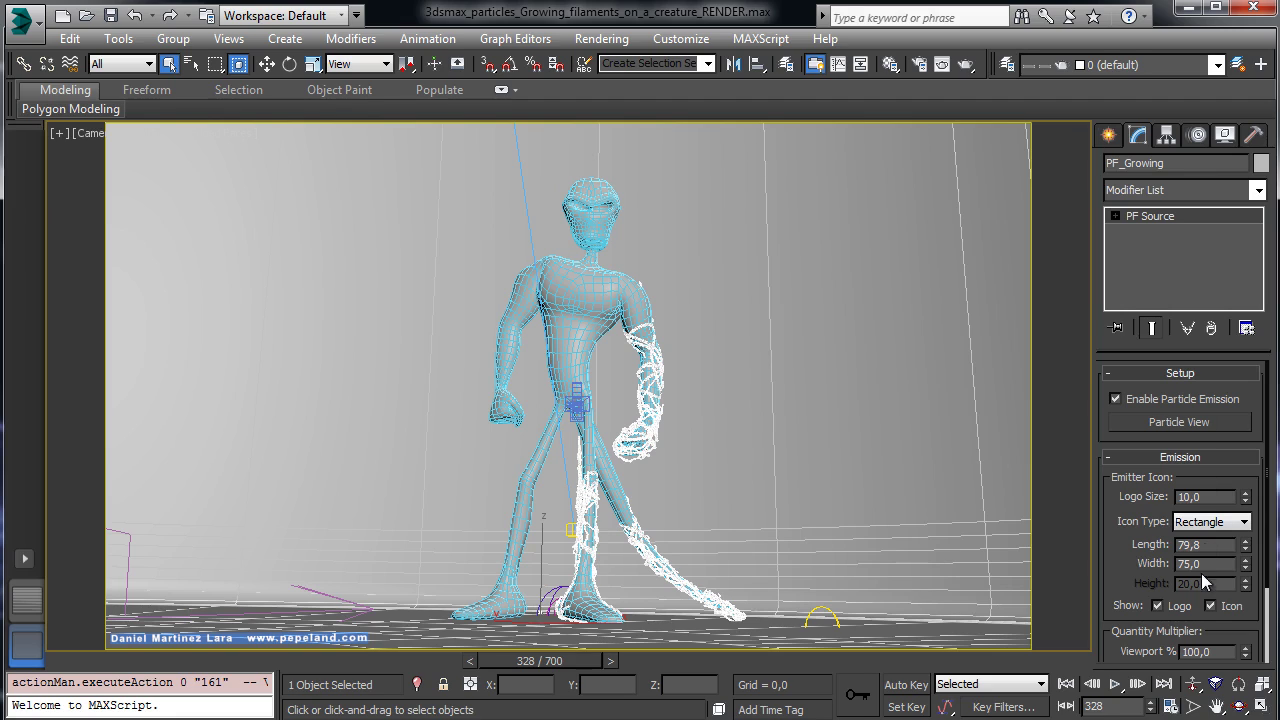
# - Set the Spawn 001 Step Size to 0,6, then minimize Particle View and scrub the timeline
pyautogui.click(1182, 422)
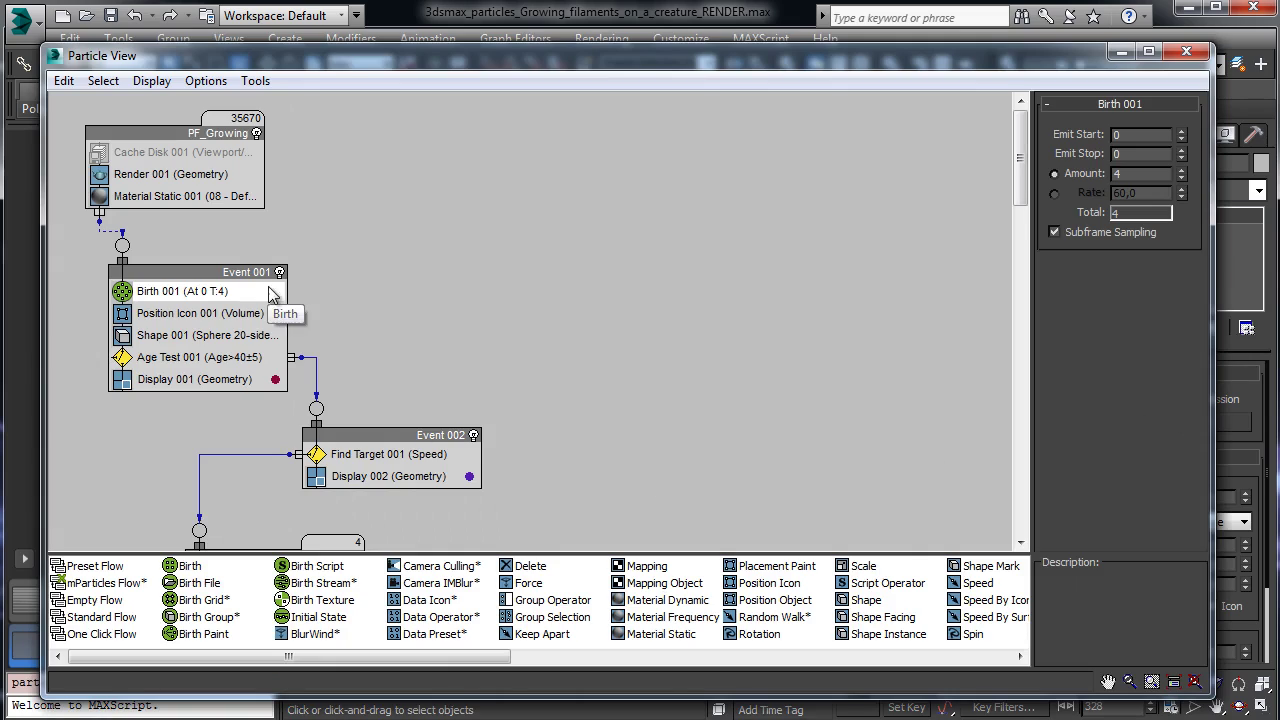
pyautogui.moveTo(1022, 186); pyautogui.dragTo(1023, 218)
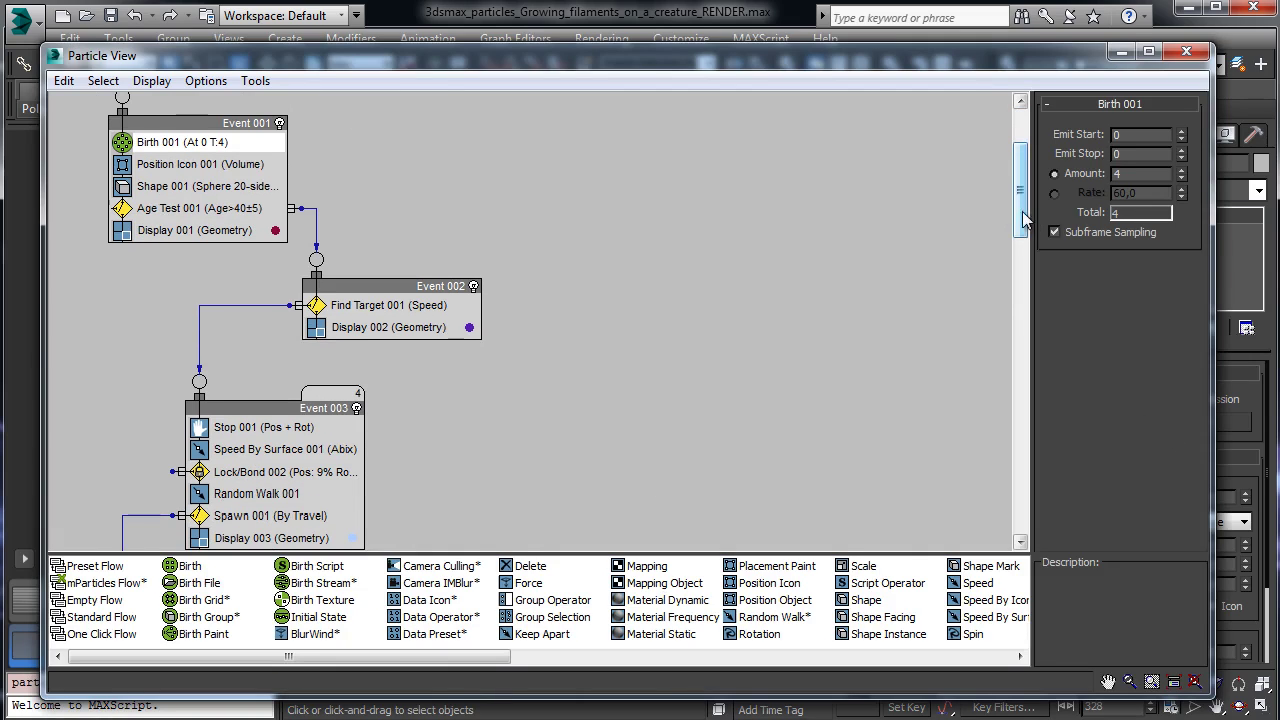
pyautogui.click(299, 519)
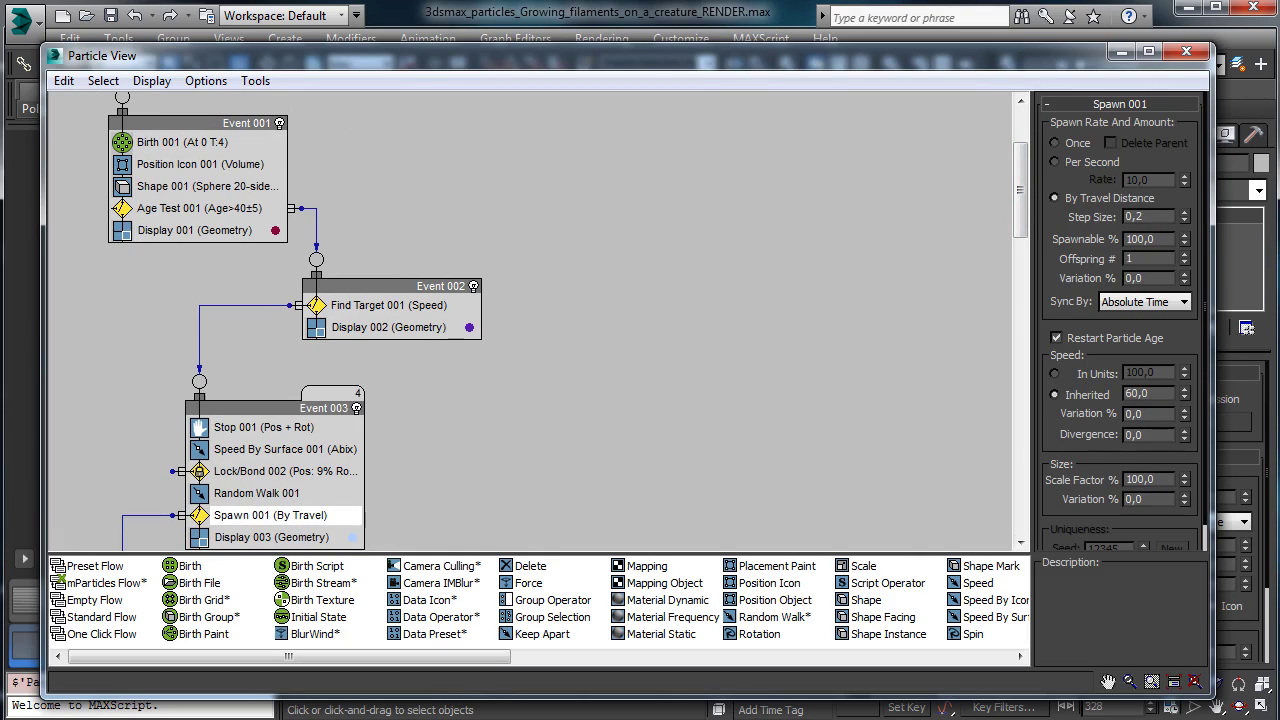
pyautogui.write('0,6')
pyautogui.press('Return')
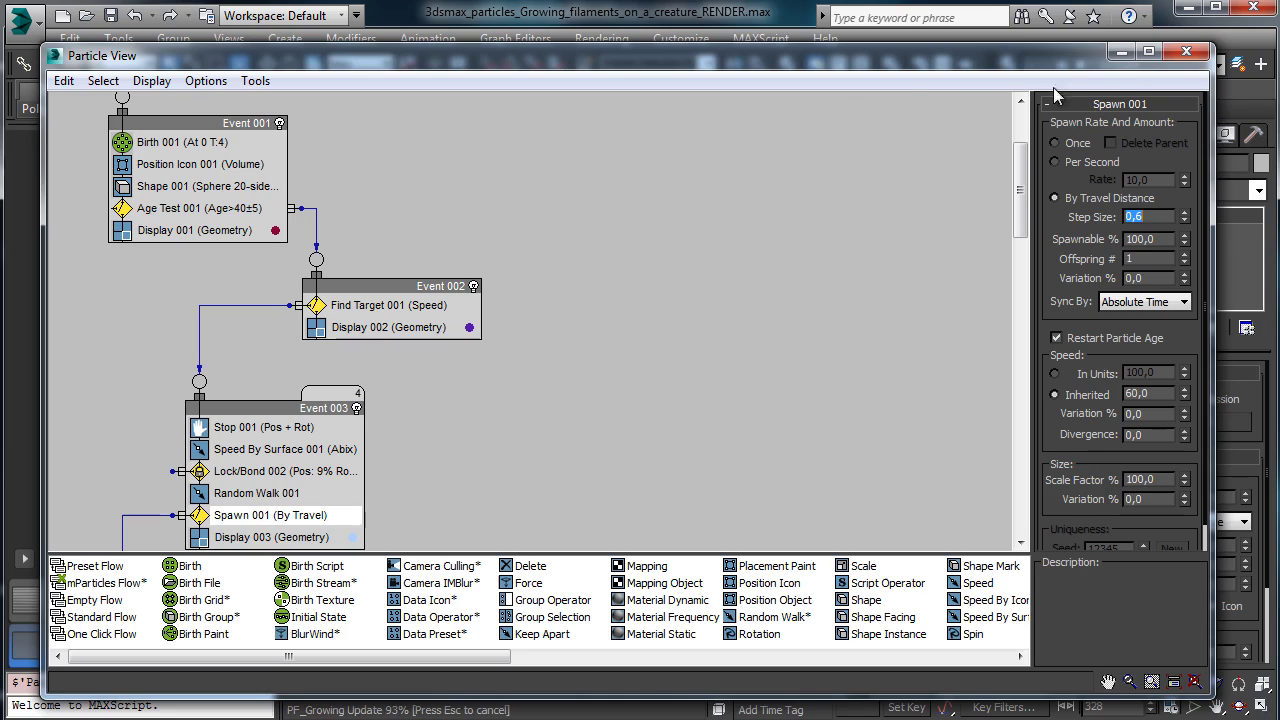
pyautogui.click(1121, 51)
pyautogui.moveTo(240, 668); pyautogui.dragTo(581, 644)
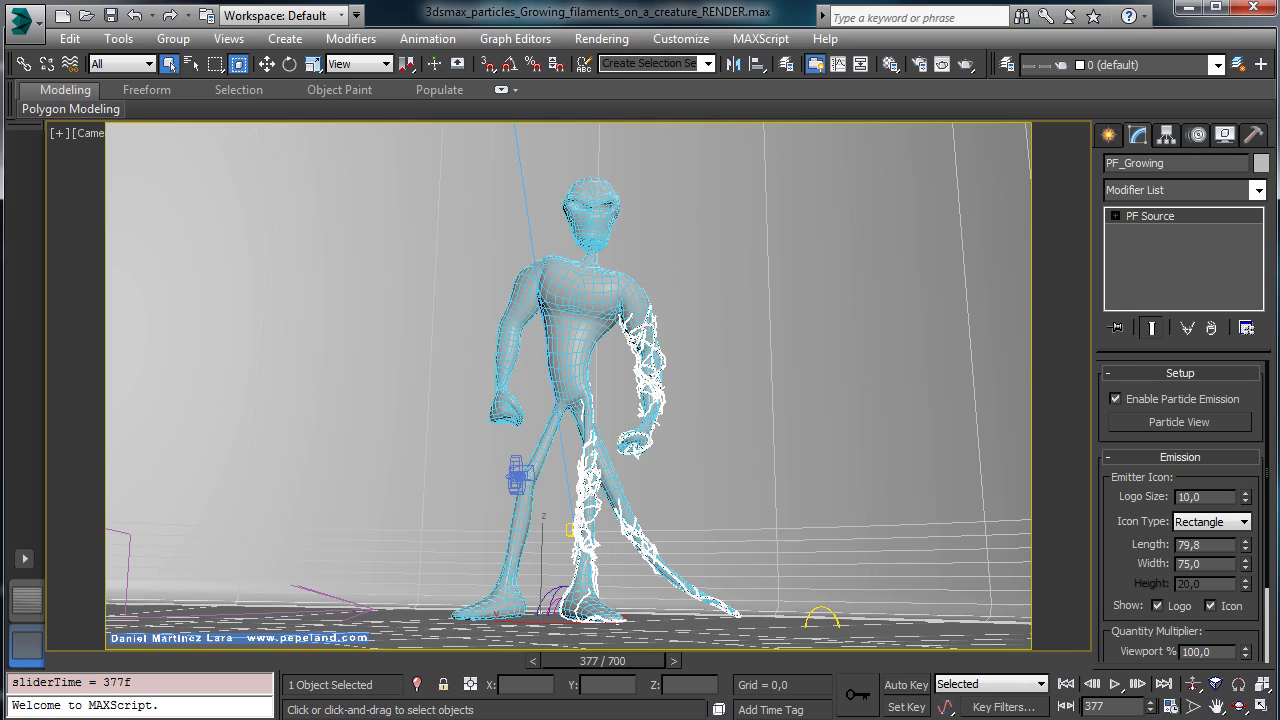
# - Return to the Grow render in QuickTime and scrub it to about 00:00:16
pyautogui.hotkey('alt', 'Tab')
pyautogui.moveTo(625, 633)
pyautogui.mouseDown()
pyautogui.moveTo(503, 640)
pyautogui.moveTo(1000, 601)
pyautogui.mouseUp()
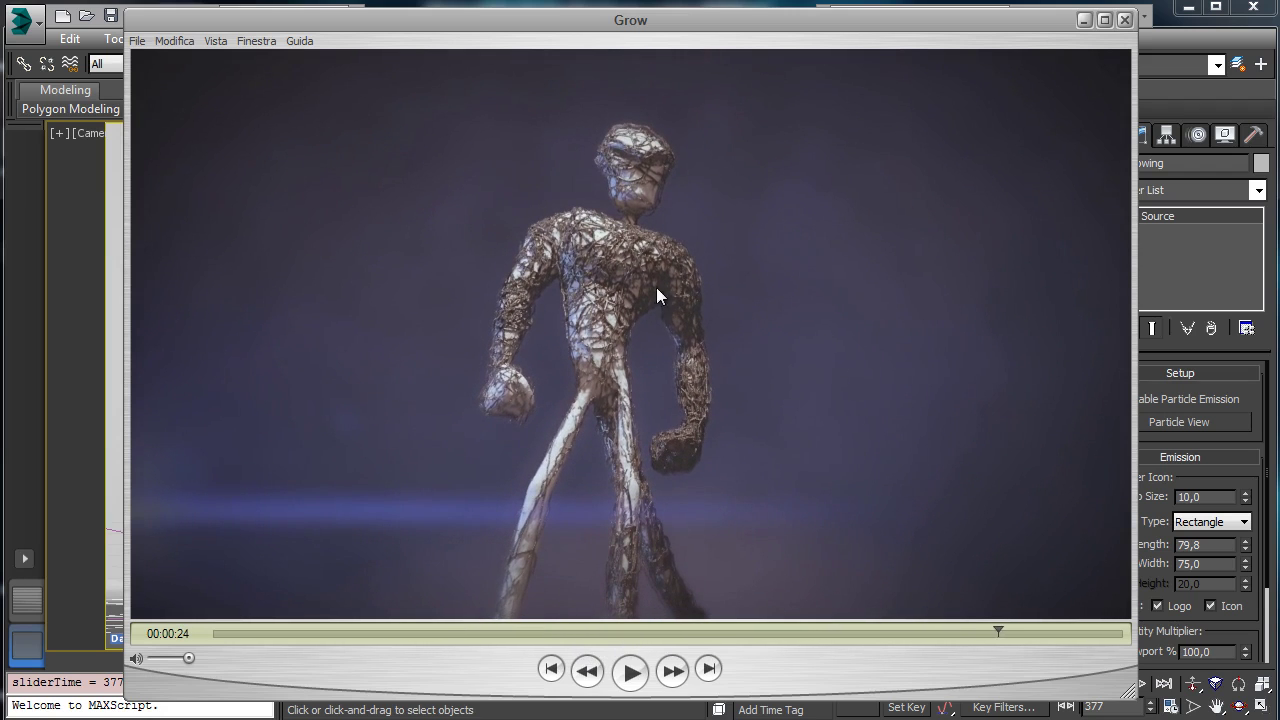